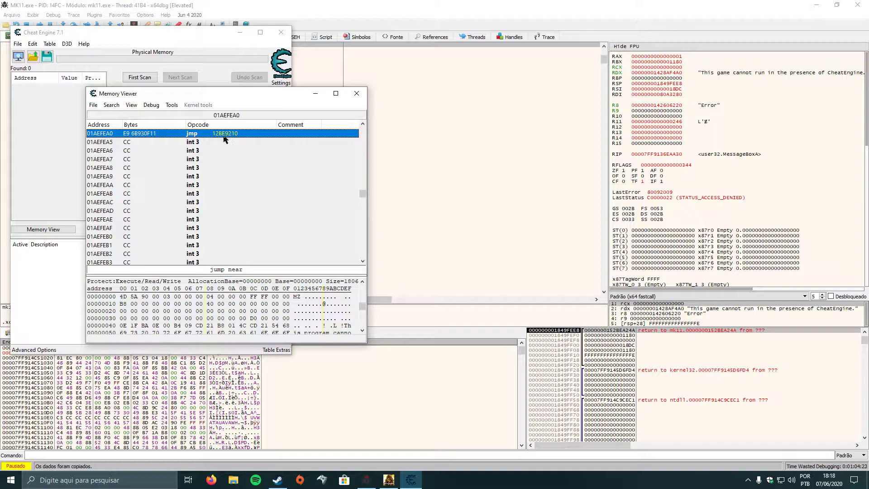
# Replace the jmp instruction at address 01AEFEA0 with ret, filling the leftover bytes with NOPs, and close the Memory Viewer
pyautogui.doubleClick(222, 138)
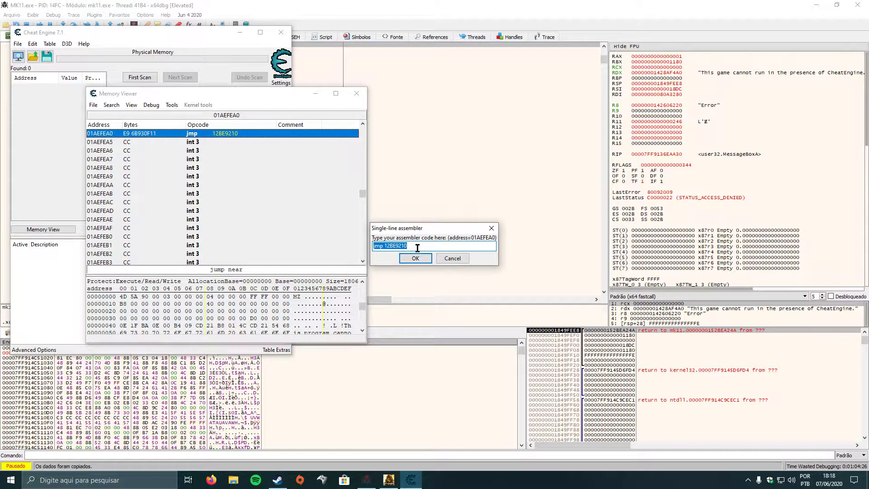
pyautogui.press('BackSpace')
pyautogui.write('ret')
pyautogui.click(415, 258)
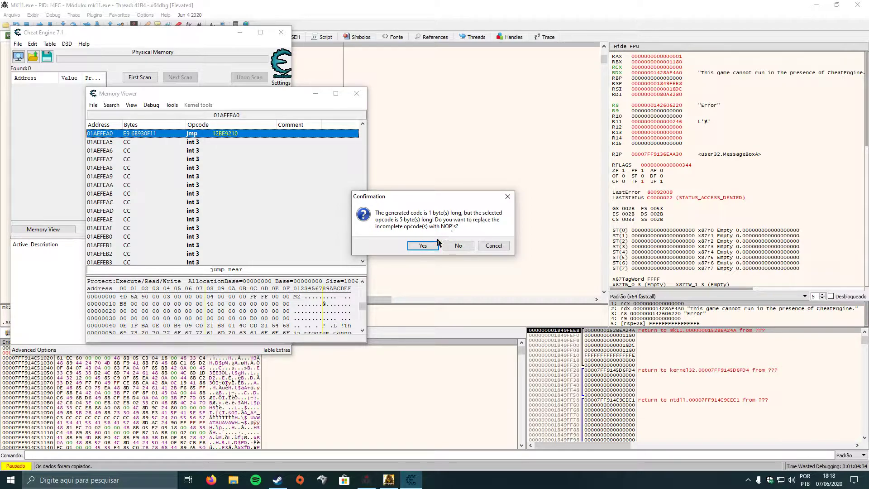
pyautogui.click(424, 245)
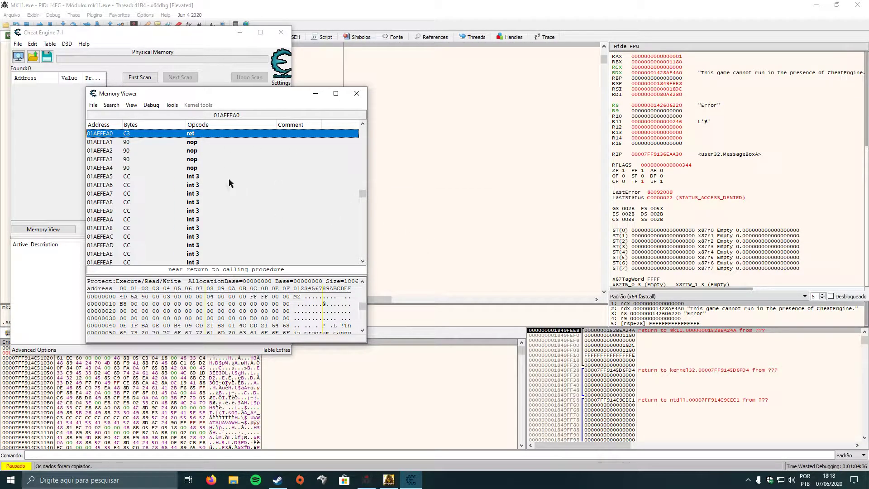
pyautogui.click(356, 94)
# Save the modified code to the MK11 - patch executable in the Retail folder
pyautogui.moveTo(119, 29); pyautogui.dragTo(141, 34)
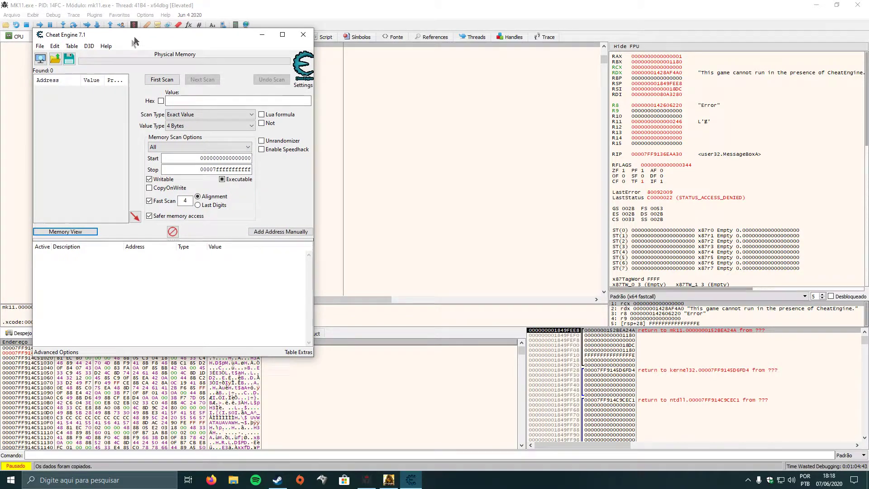
pyautogui.click(40, 47)
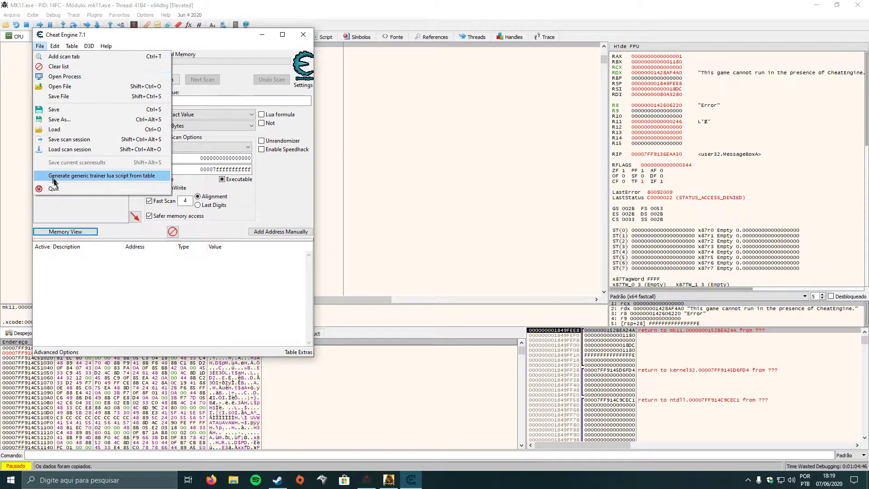
pyautogui.click(59, 87)
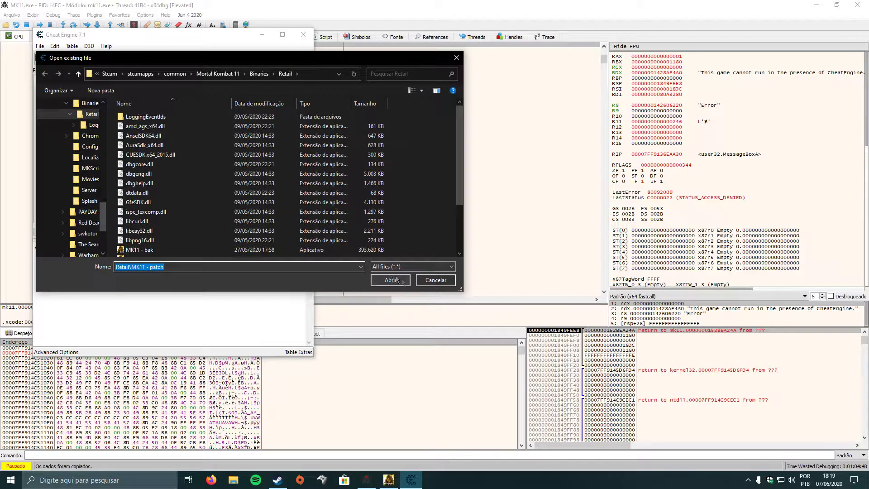
pyautogui.scroll(-2, 184, 193)
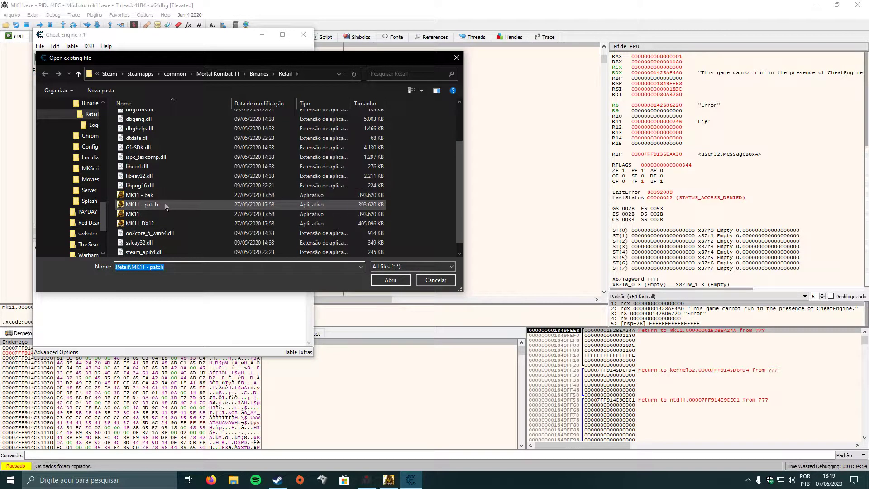
pyautogui.click(390, 281)
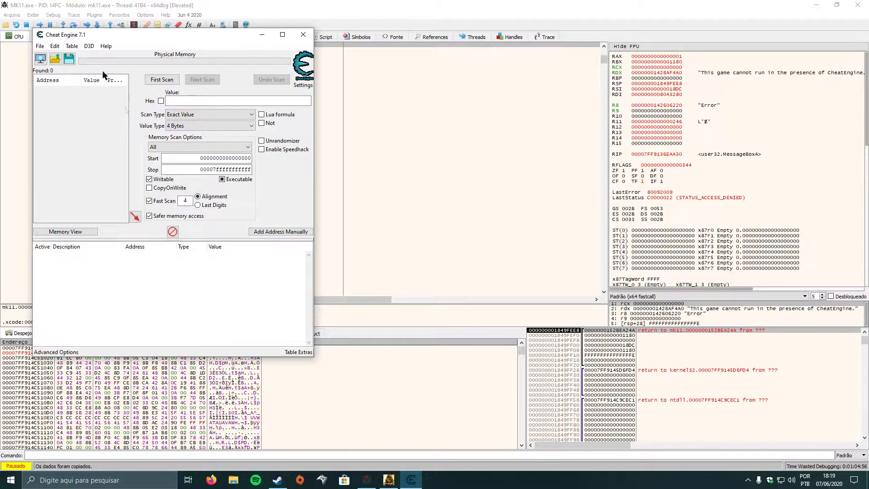
# Close Cheat Engine and end the x64dbg debugging session
pyautogui.click(302, 39)
pyautogui.click(858, 5)
pyautogui.click(484, 251)
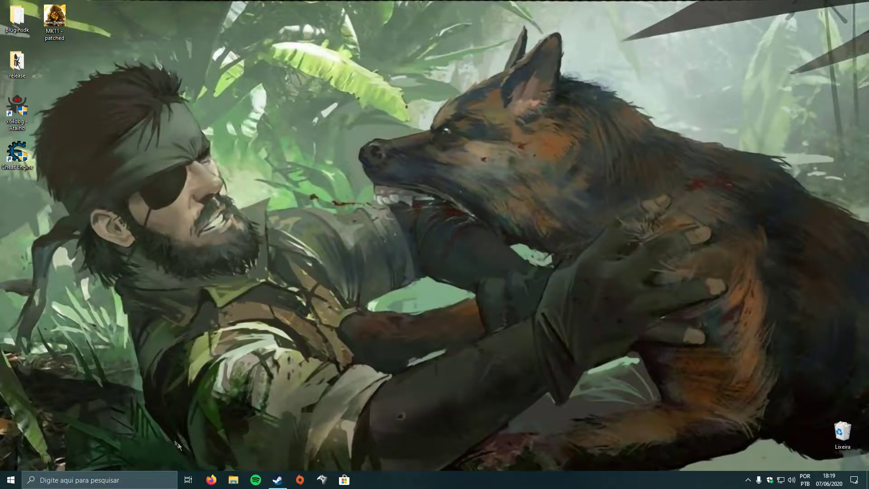
# Switch to Steam, browse Mortal Kombat 11's local files and open the Binaries\Retail folder
pyautogui.click(277, 480)
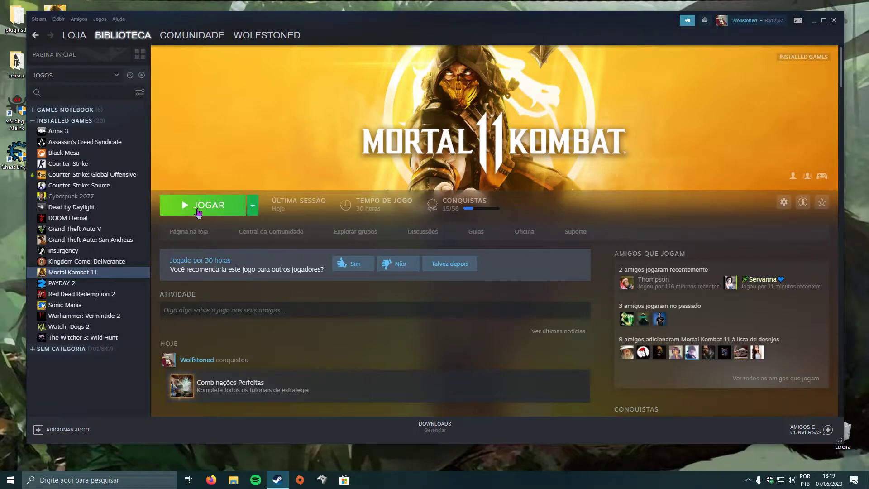
pyautogui.click(198, 211)
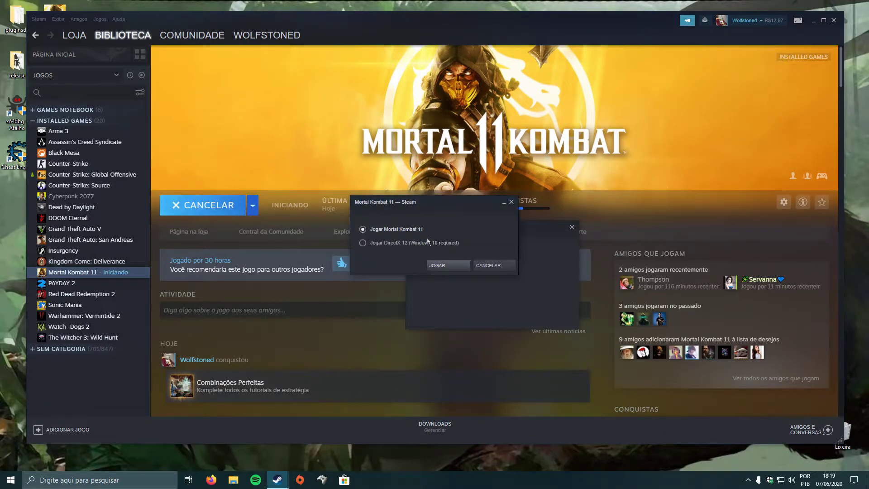
pyautogui.click(496, 266)
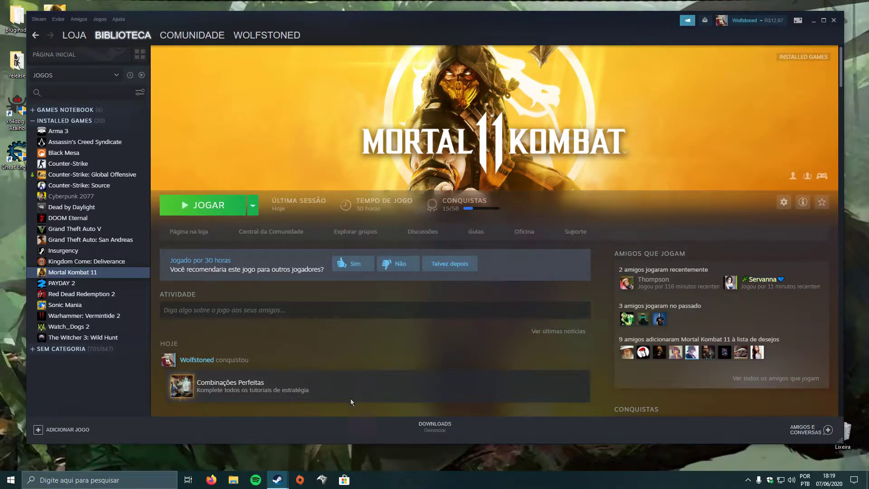
pyautogui.rightClick(91, 276)
pyautogui.moveTo(115, 333)
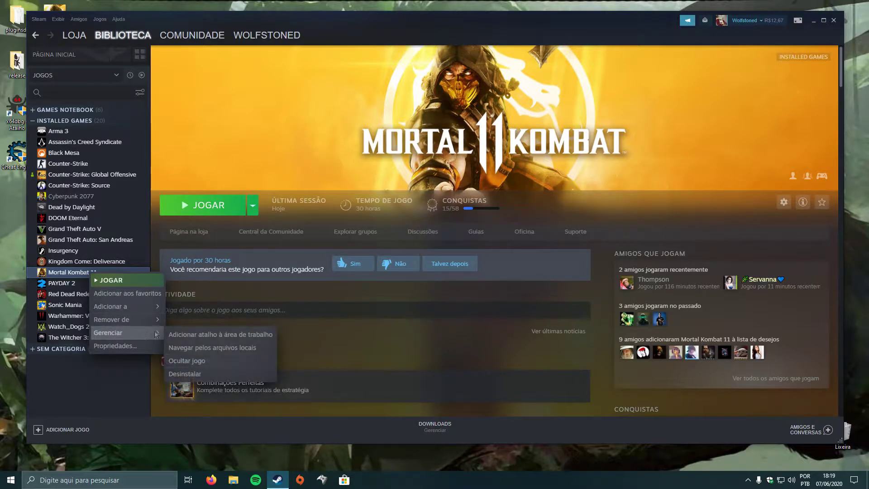
pyautogui.click(214, 348)
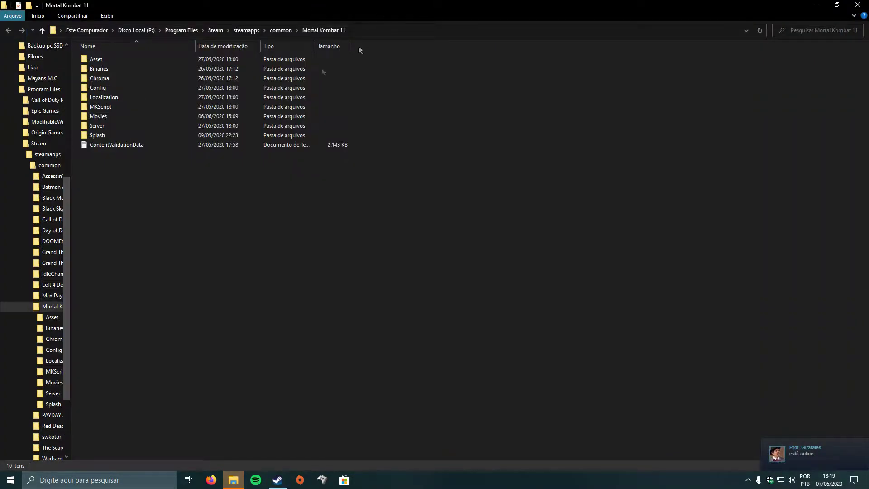
pyautogui.doubleClick(99, 68)
pyautogui.doubleClick(104, 59)
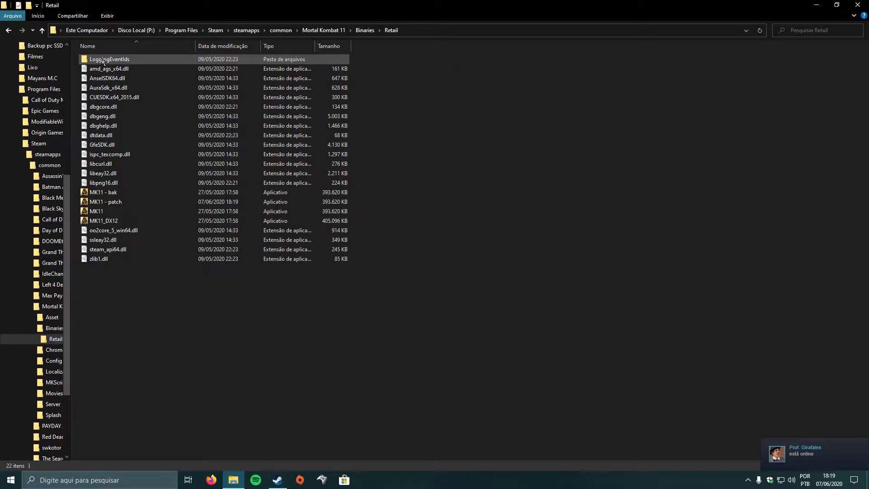
# Delete the original MK11 executable and rename MK11 - patch to MK11 in its place
pyautogui.click(102, 212)
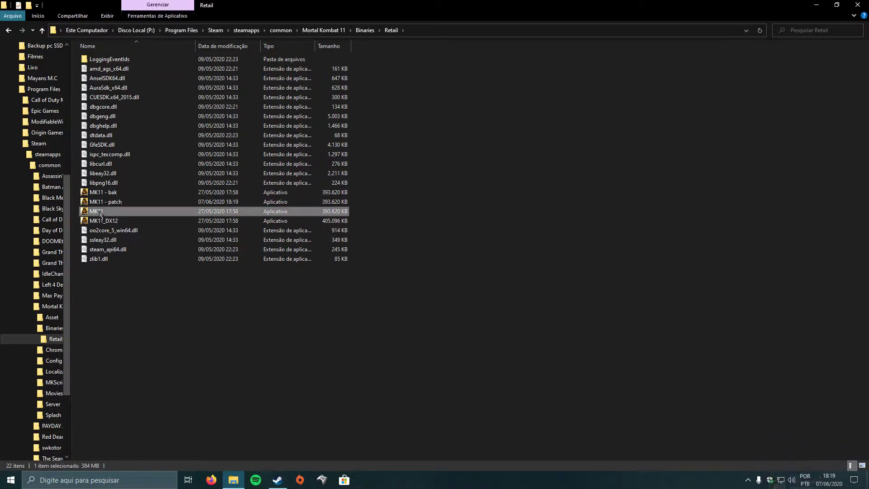
pyautogui.press('Delete')
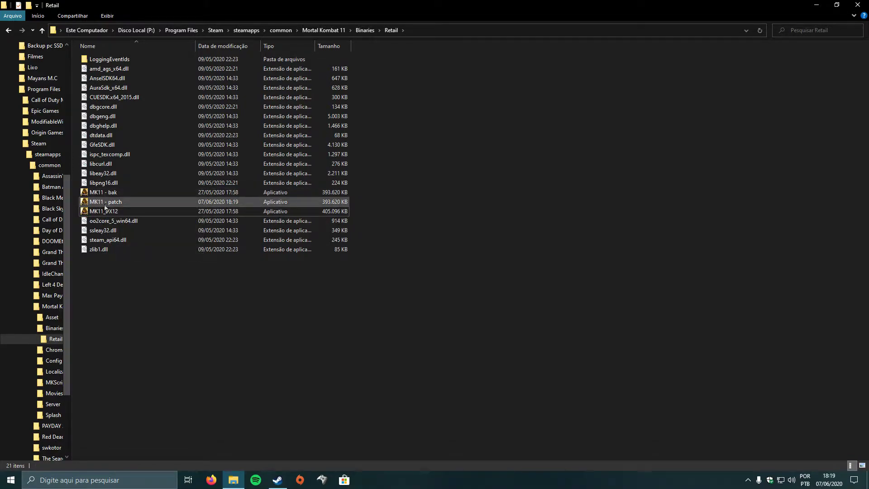
pyautogui.rightClick(105, 201)
pyautogui.click(134, 407)
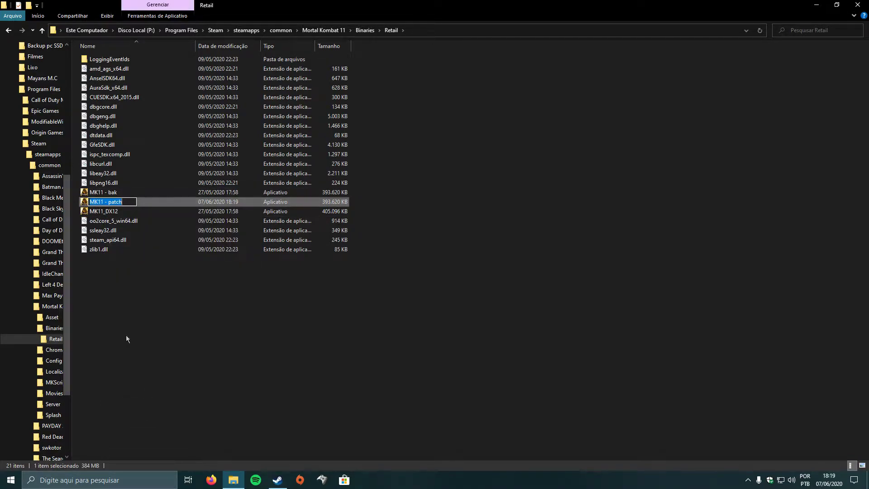
pyautogui.click(130, 203)
pyautogui.press('BackSpace')
pyautogui.press('BackSpace')
pyautogui.press('BackSpace')
pyautogui.press('BackSpace')
pyautogui.press('BackSpace')
pyautogui.press('BackSpace')
pyautogui.press('BackSpace')
pyautogui.press('BackSpace')
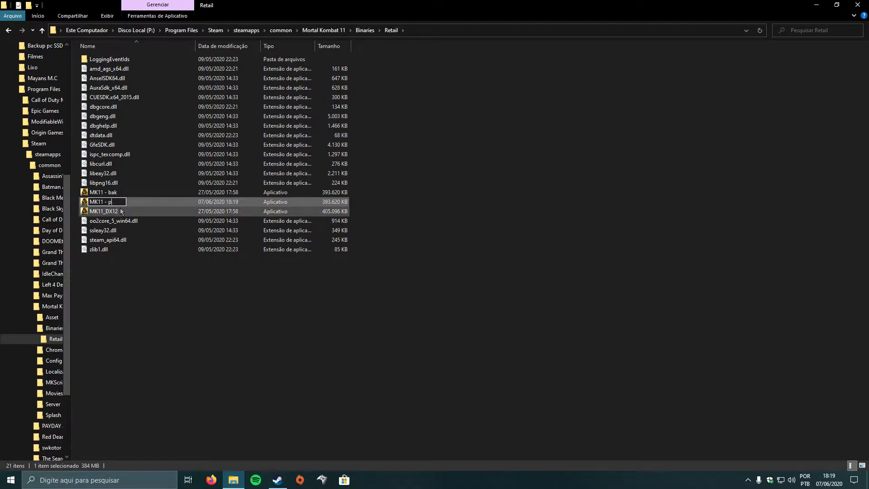
pyautogui.click(176, 362)
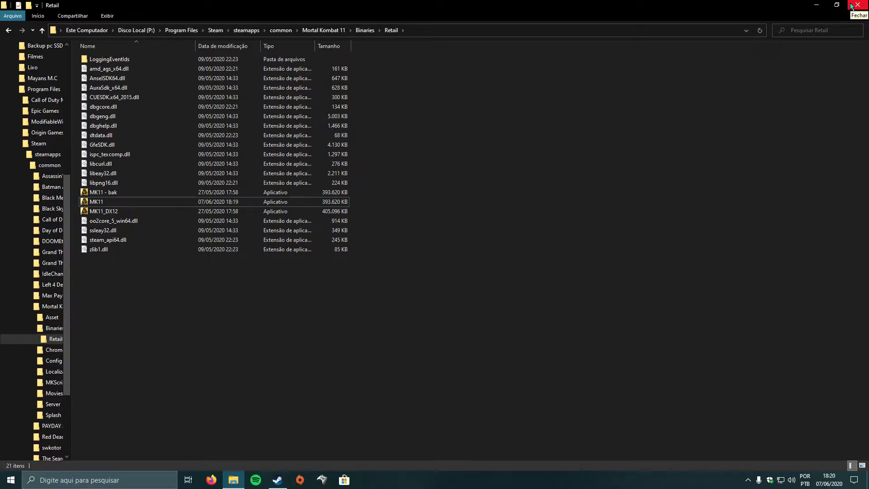
# Close the Retail folder, launch Mortal Kombat 11 from Steam and move the game window aside
pyautogui.click(99, 203)
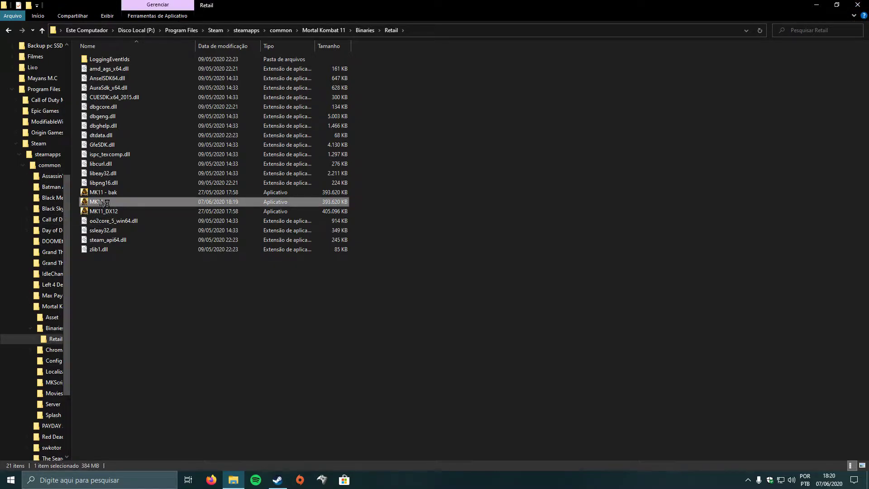
pyautogui.click(859, 5)
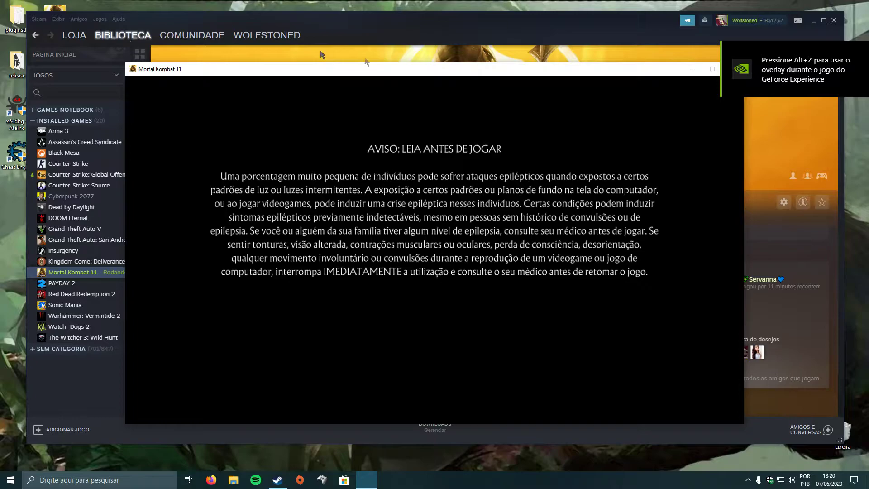
pyautogui.moveTo(441, 71); pyautogui.dragTo(567, 119)
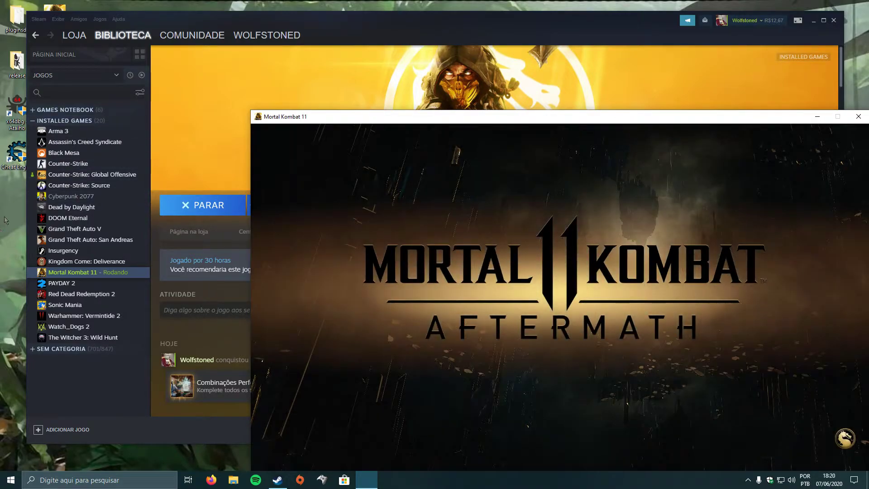
# Start Cheat Engine and open the running Mortal Kombat 11 process in it
pyautogui.click(14, 159)
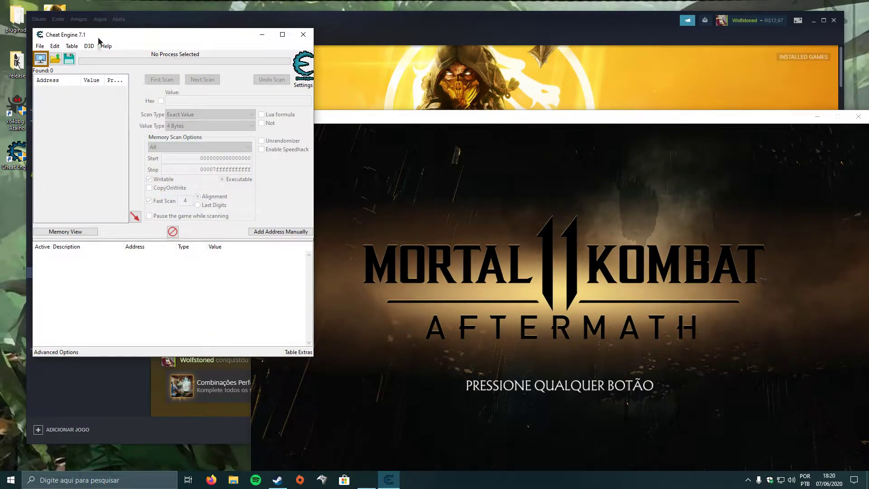
pyautogui.click(40, 60)
pyautogui.click(195, 249)
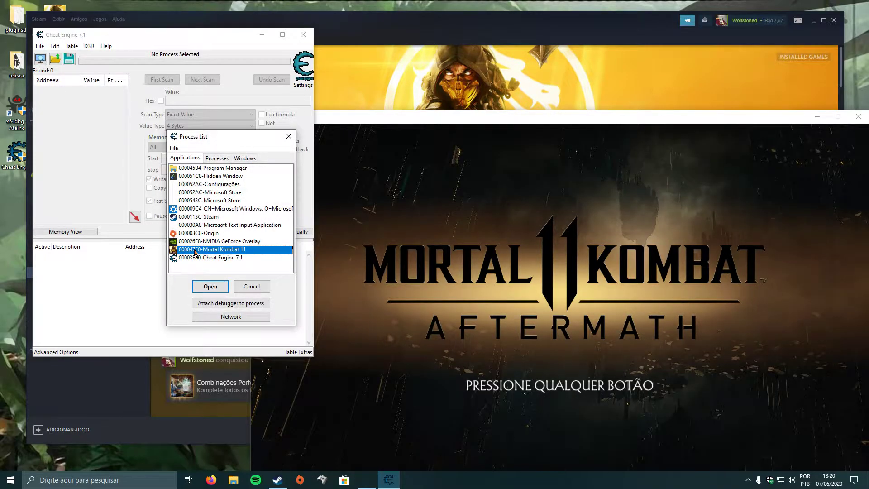
pyautogui.click(210, 285)
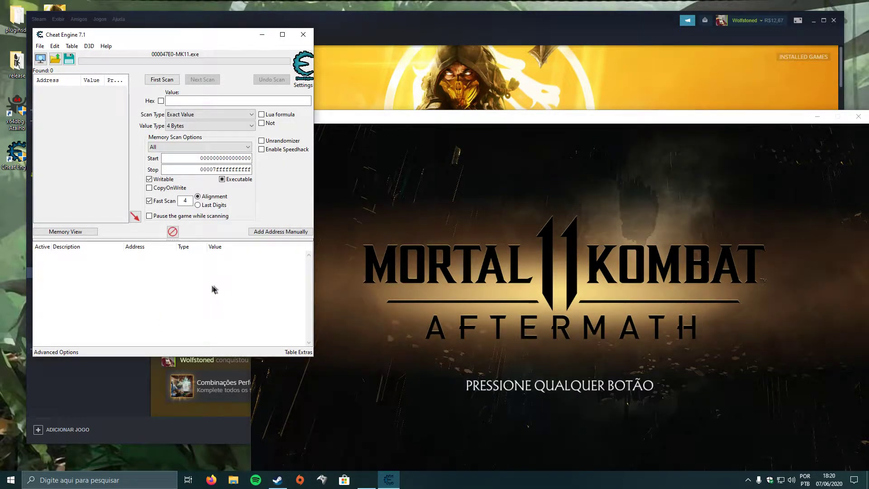
# Continue past the game's title screen to the main menu and dismiss the GeForce Experience highlights prompt
pyautogui.click(458, 121)
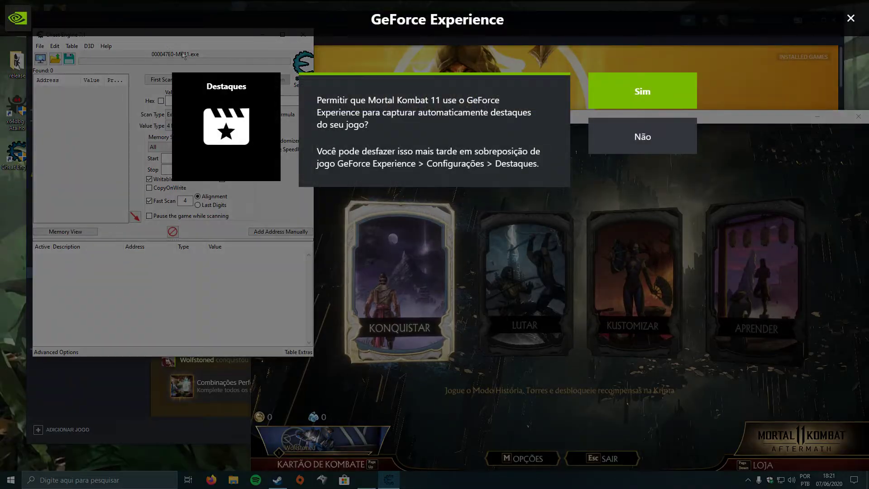
pyautogui.click(851, 18)
pyautogui.press('Right')
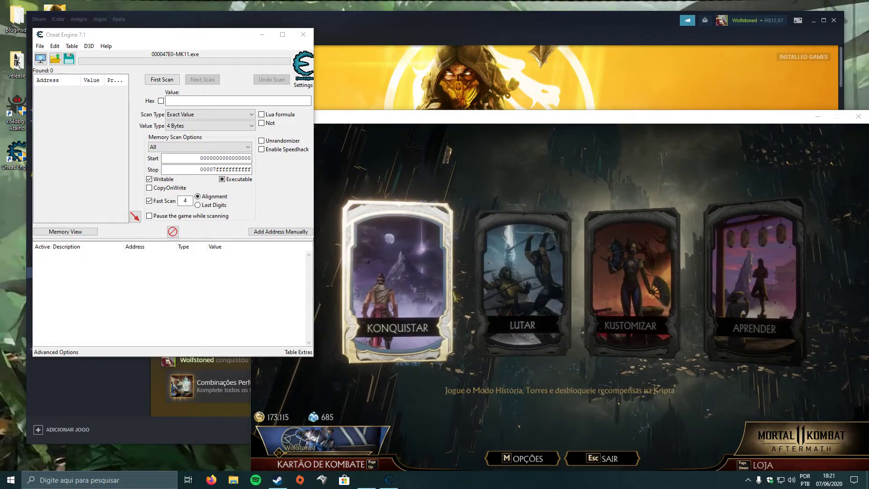
pyautogui.press('Right')
pyautogui.press('Left')
pyautogui.press('Left')
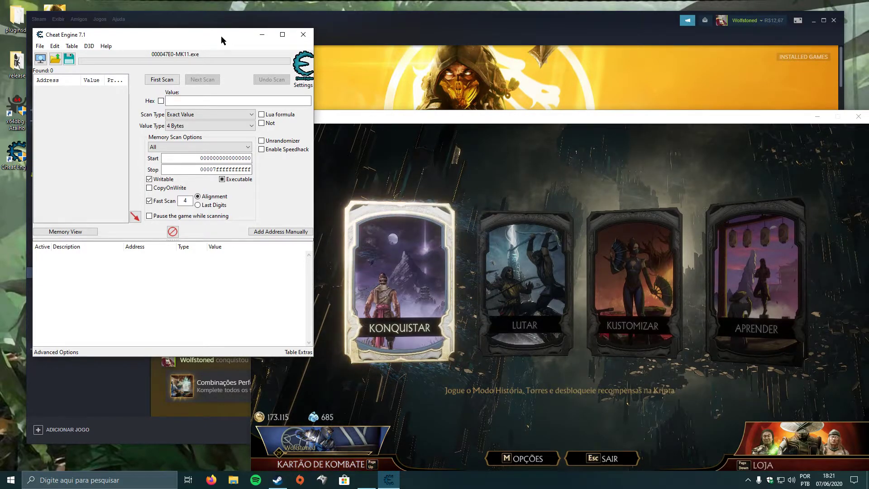
pyautogui.click(499, 123)
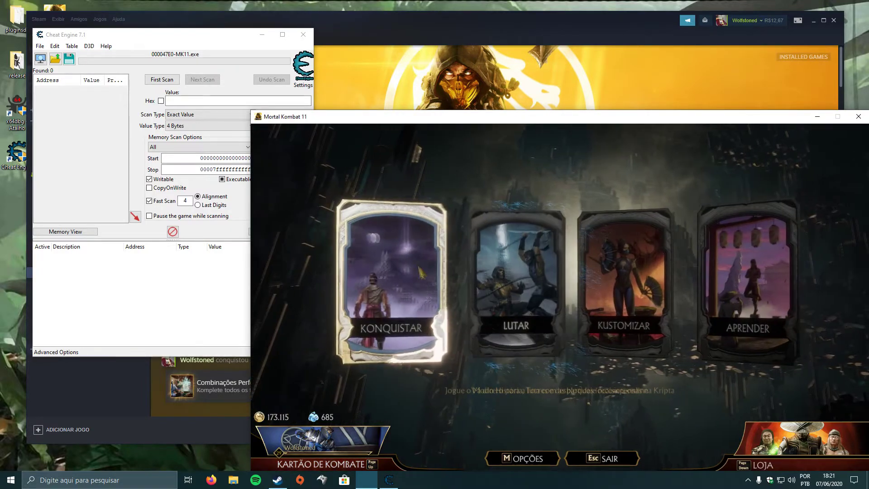
pyautogui.click(227, 37)
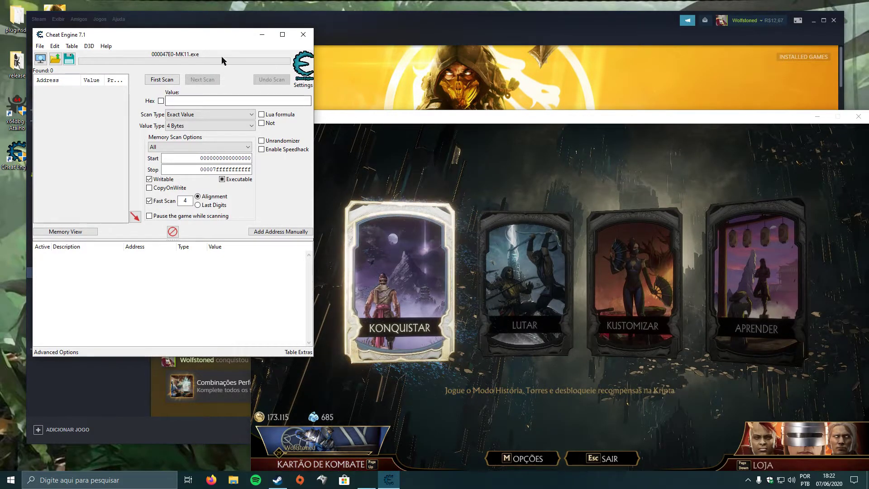
pyautogui.moveTo(205, 34); pyautogui.dragTo(190, 62)
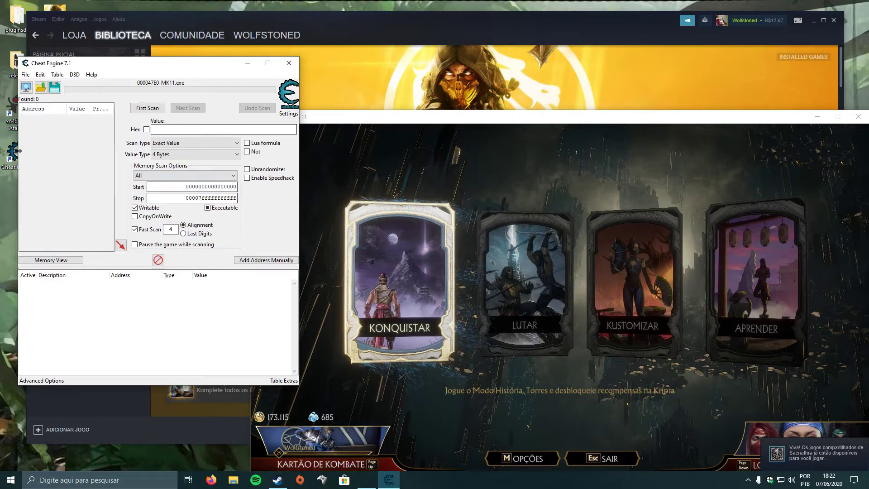
pyautogui.moveTo(110, 68); pyautogui.dragTo(112, 26)
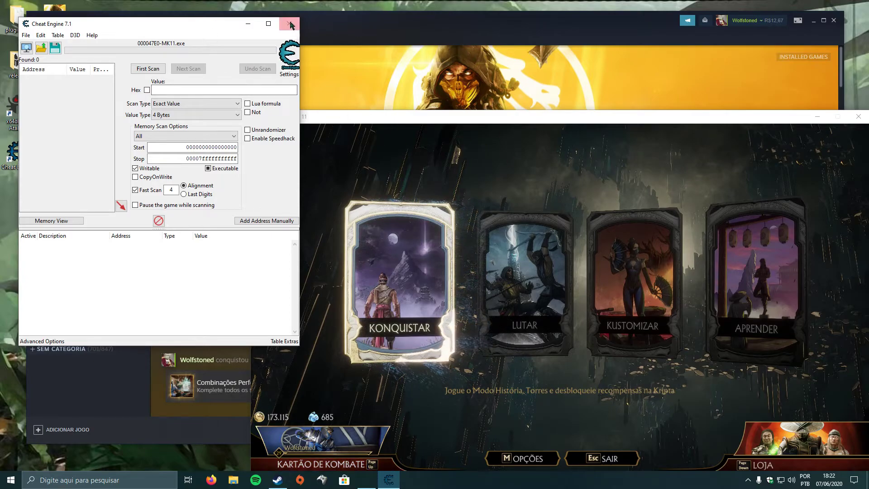
pyautogui.click(315, 111)
pyautogui.click(205, 28)
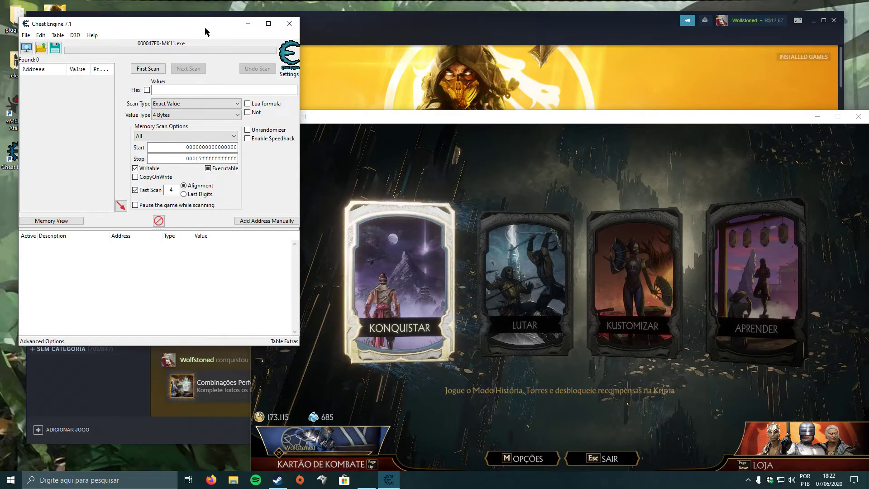
pyautogui.moveTo(196, 29); pyautogui.dragTo(193, 33)
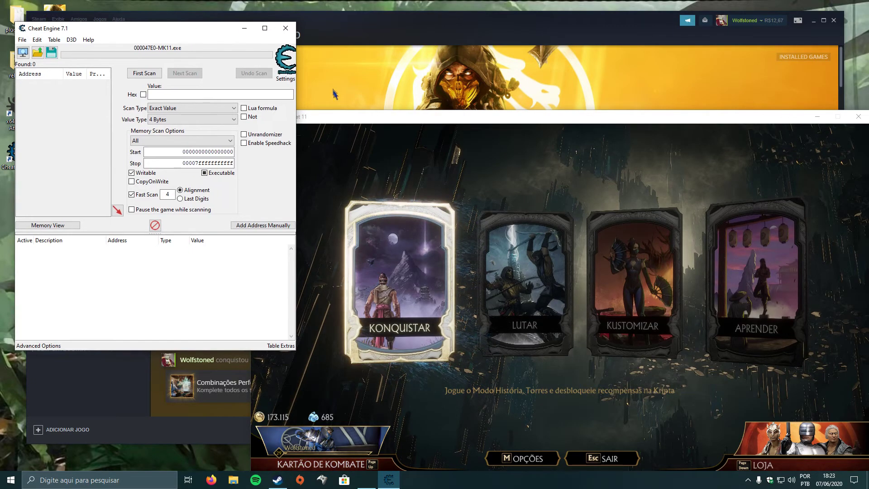
pyautogui.hotkey('alt', 'Tab')
pyautogui.click(207, 32)
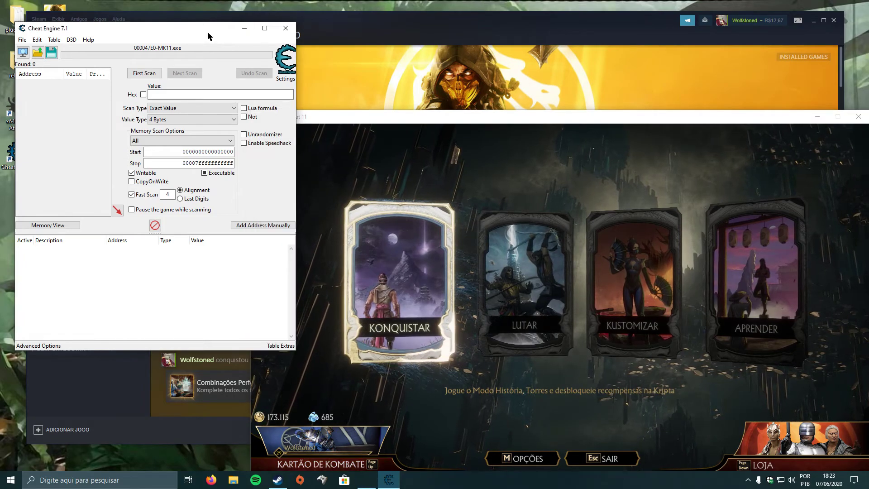